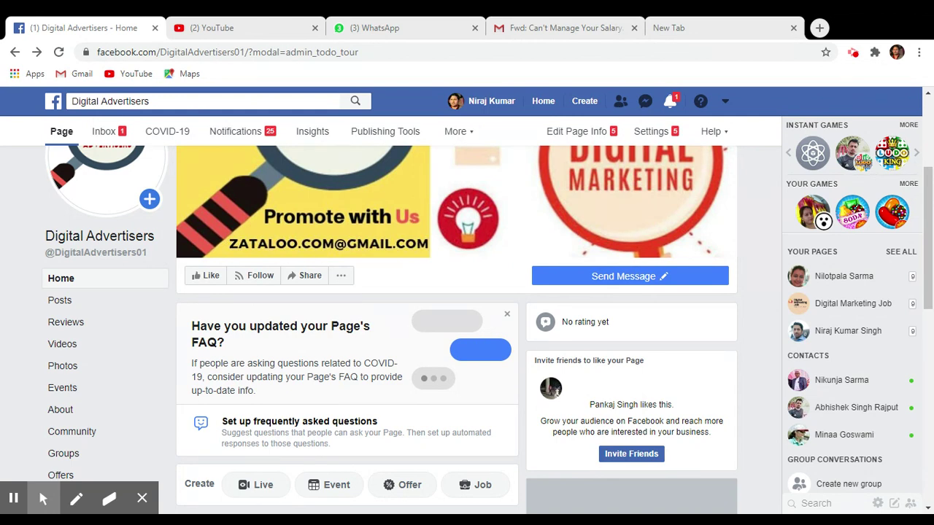
Open the setup of the Digital Advertisers Page's frequently asked questions
scroll(398, 350, down, 2)
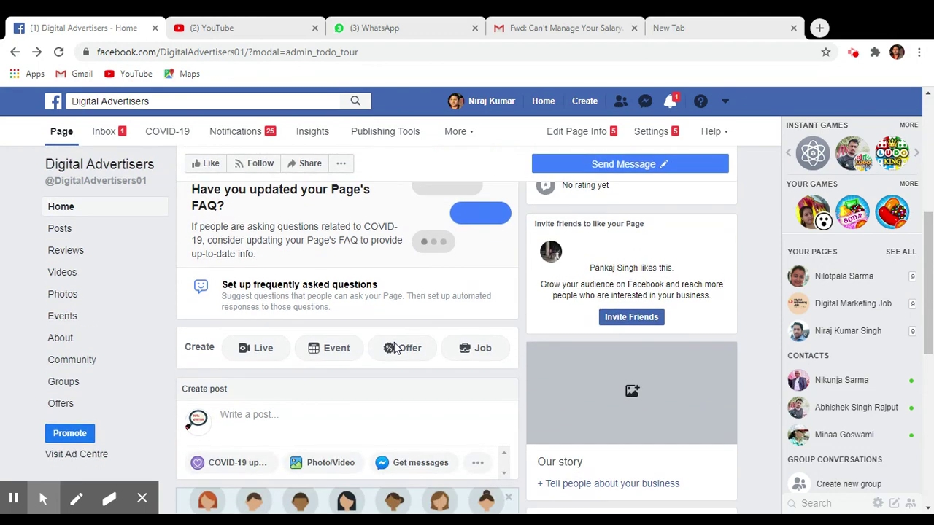
scroll(394, 343, up, 5)
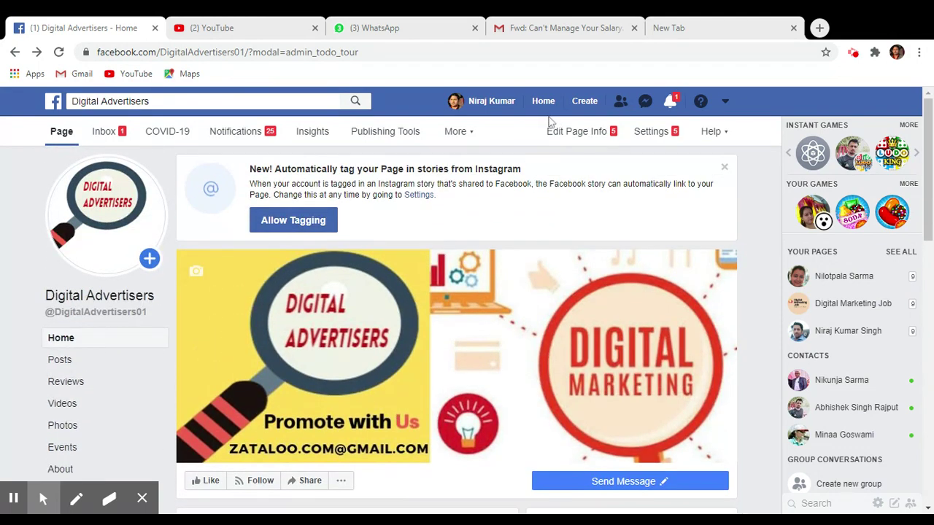
scroll(511, 255, down, 1)
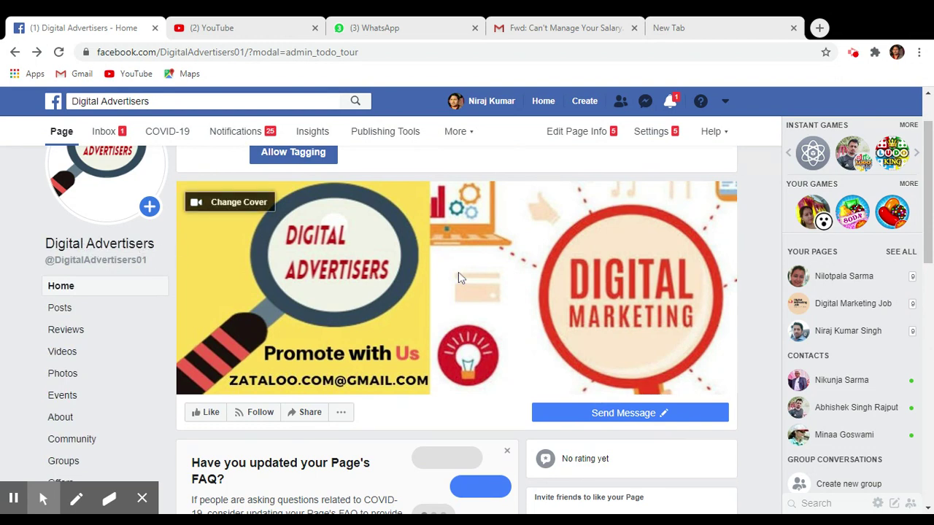
scroll(459, 278, down, 1)
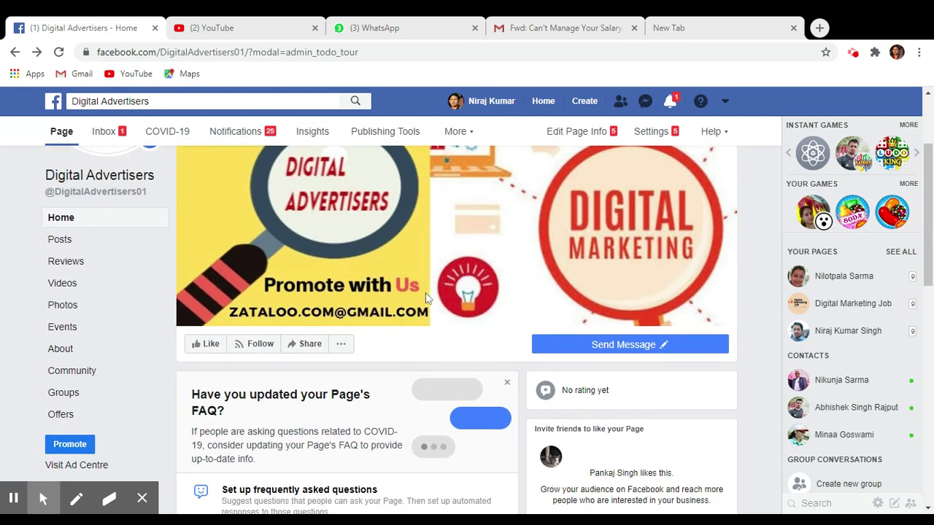
scroll(419, 299, down, 3)
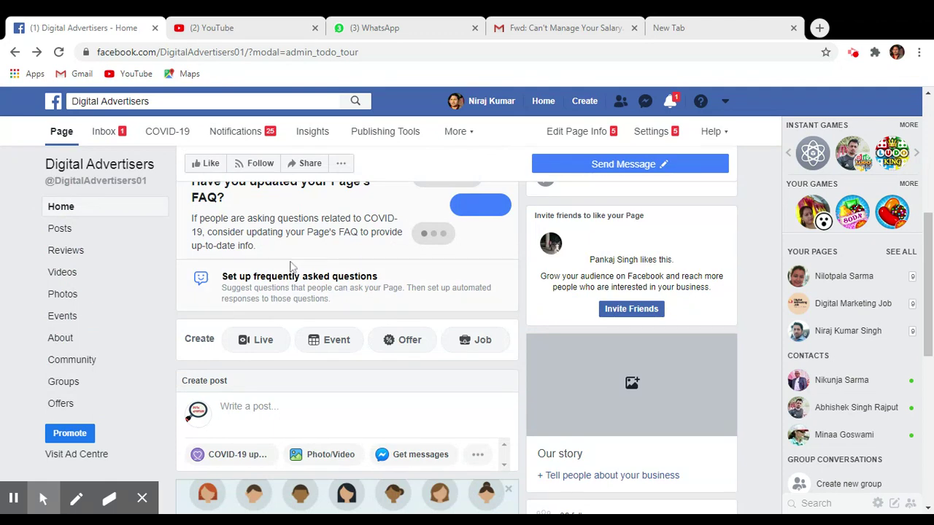
scroll(290, 266, up, 2)
scroll(268, 359, down, 1)
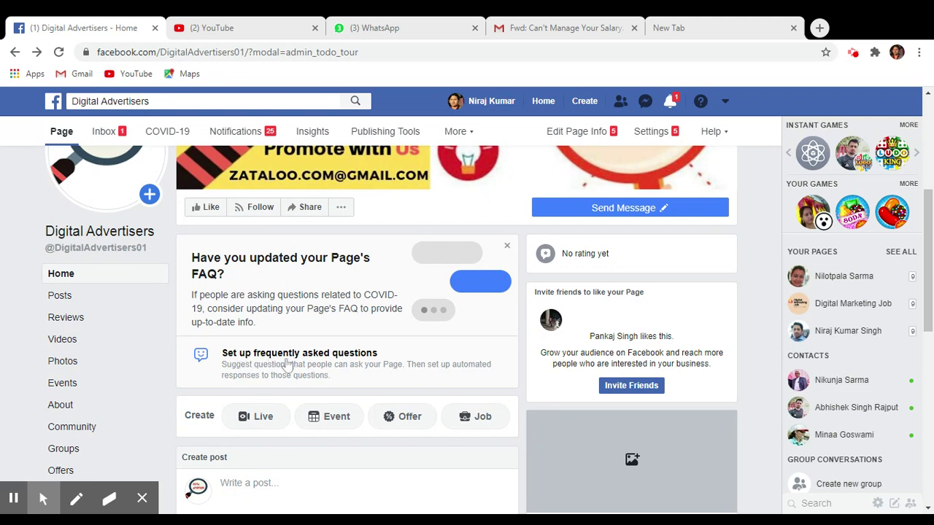
click(335, 355)
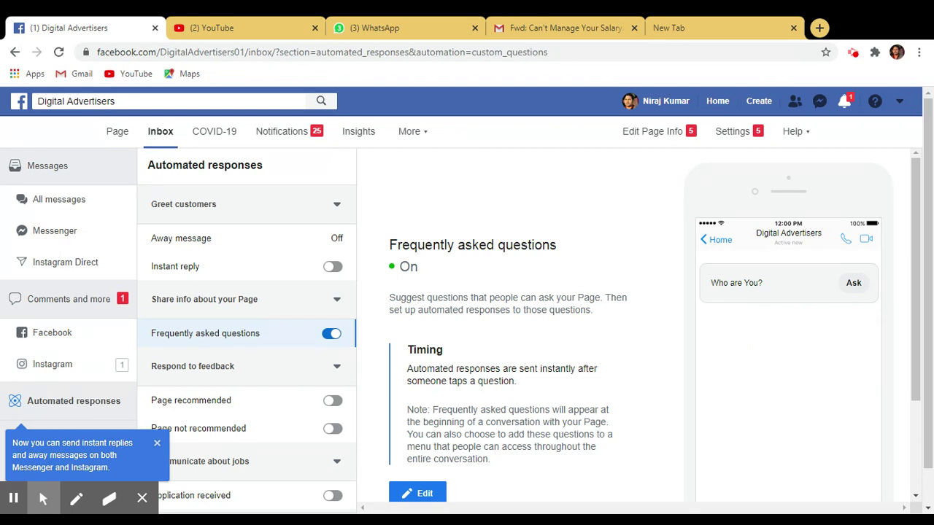
Edit the frequently asked questions so that Question 1 reads "Who are You????" and save the change
scroll(643, 363, down, 3)
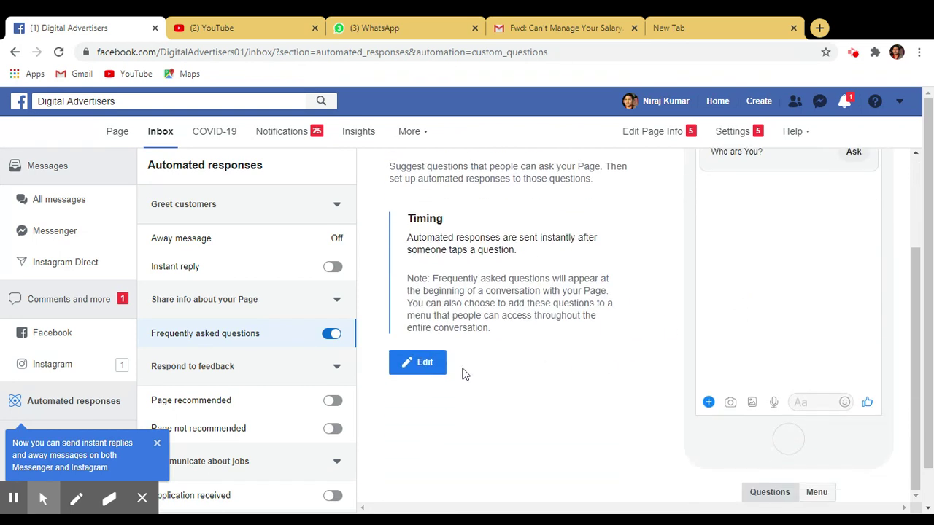
click(424, 362)
scroll(562, 348, down, 1)
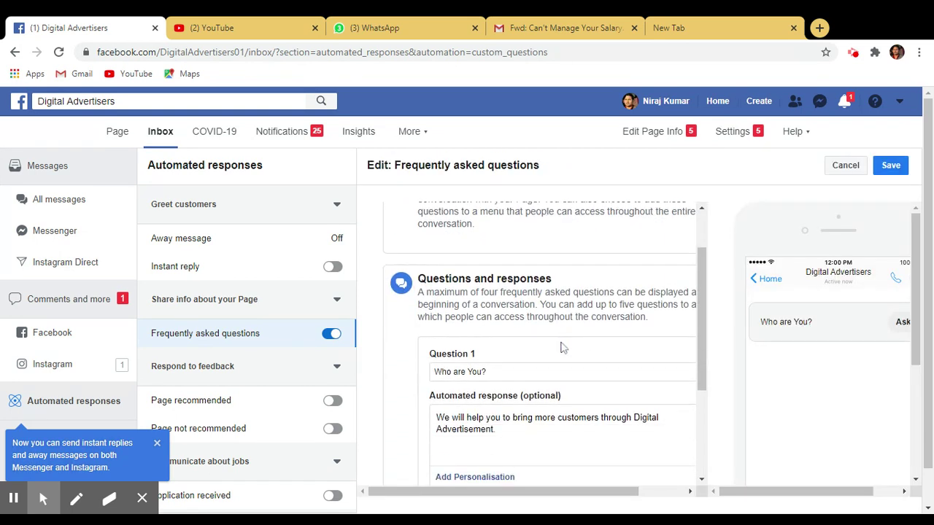
scroll(493, 365, down, 3)
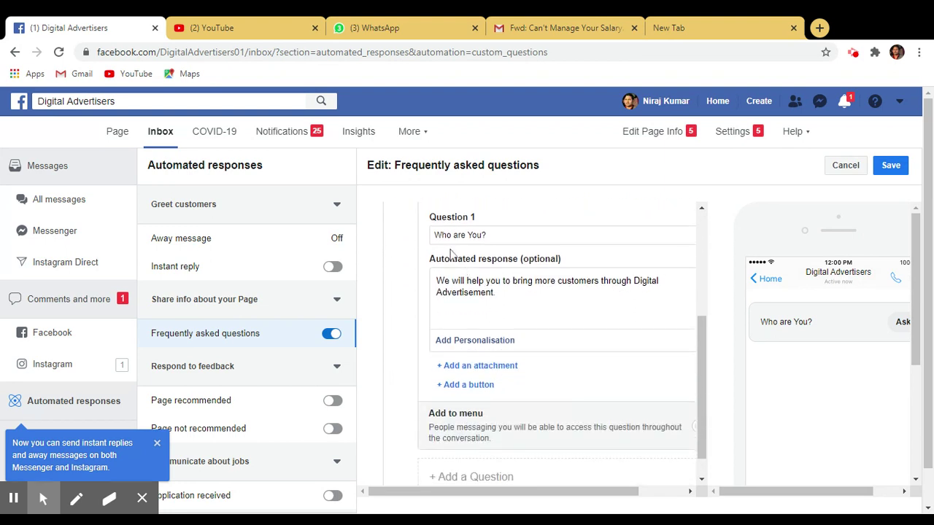
click(467, 235)
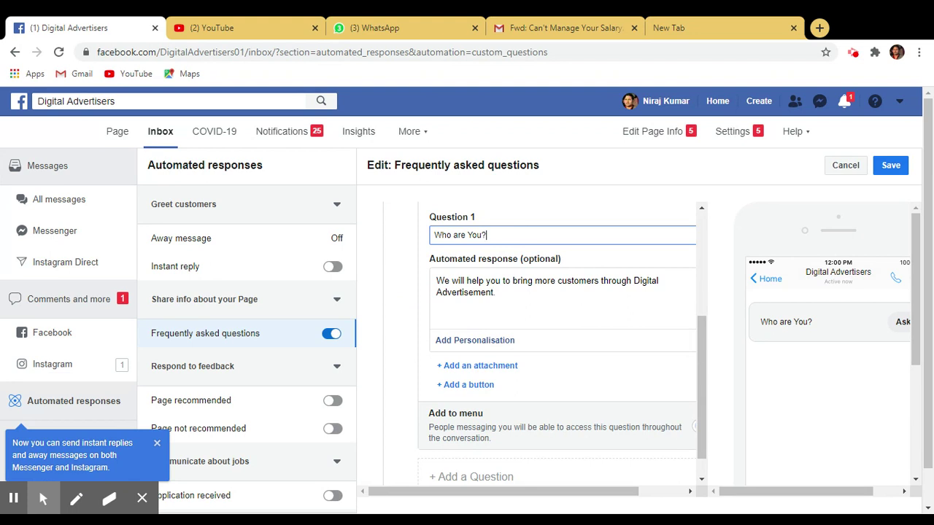
text(???)
click(597, 212)
click(880, 167)
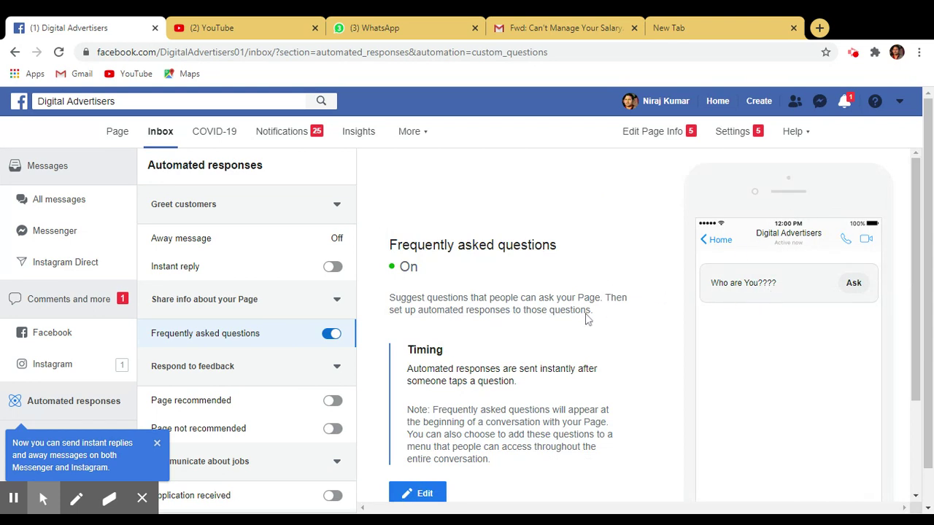
Reopen the frequently asked questions for editing and set Question 1 to "Who are You?"
scroll(580, 327, down, 1)
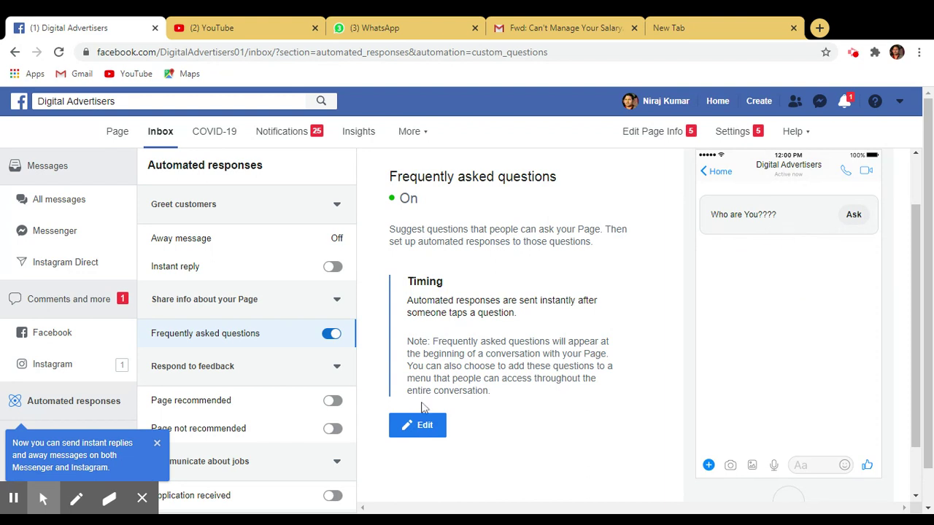
click(417, 425)
scroll(519, 350, down, 1)
scroll(520, 350, down, 1)
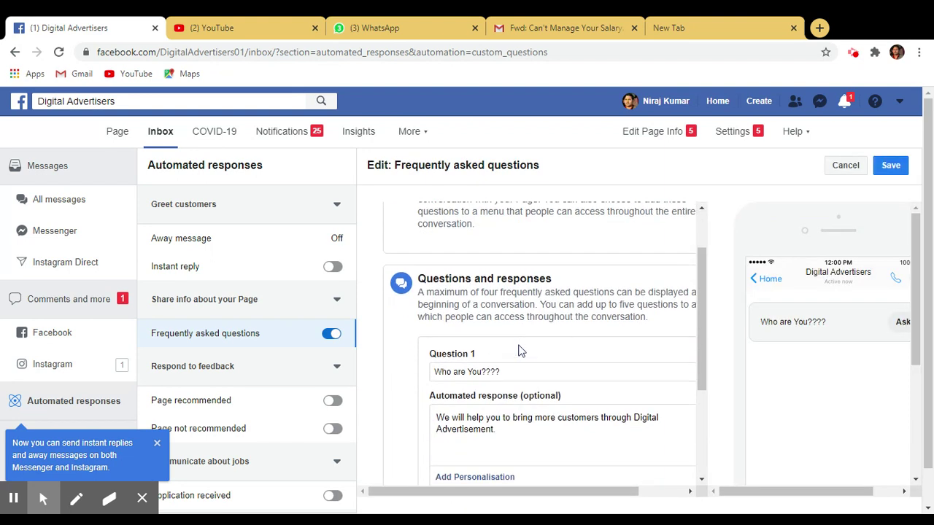
click(496, 371)
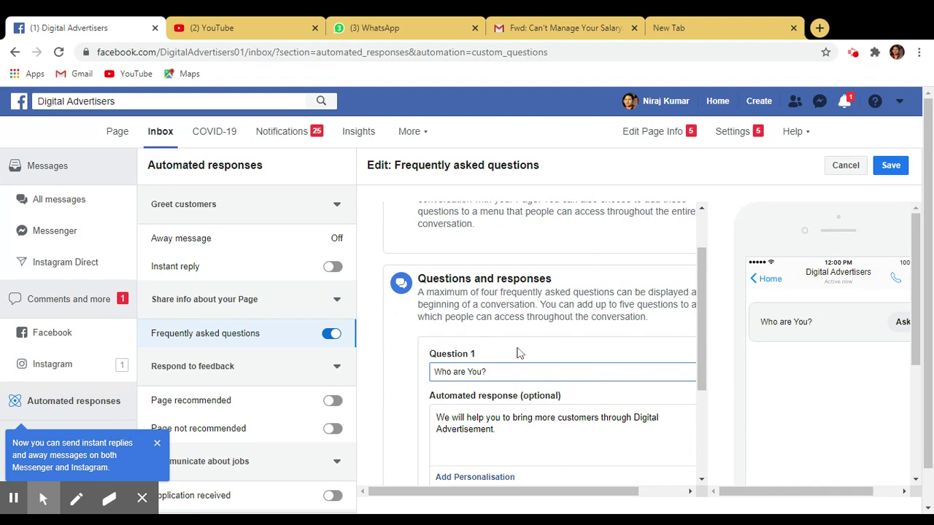
Personalise the automated response of Question 1 with the first name of the recipient
scroll(573, 342, down, 2)
scroll(574, 342, down, 1)
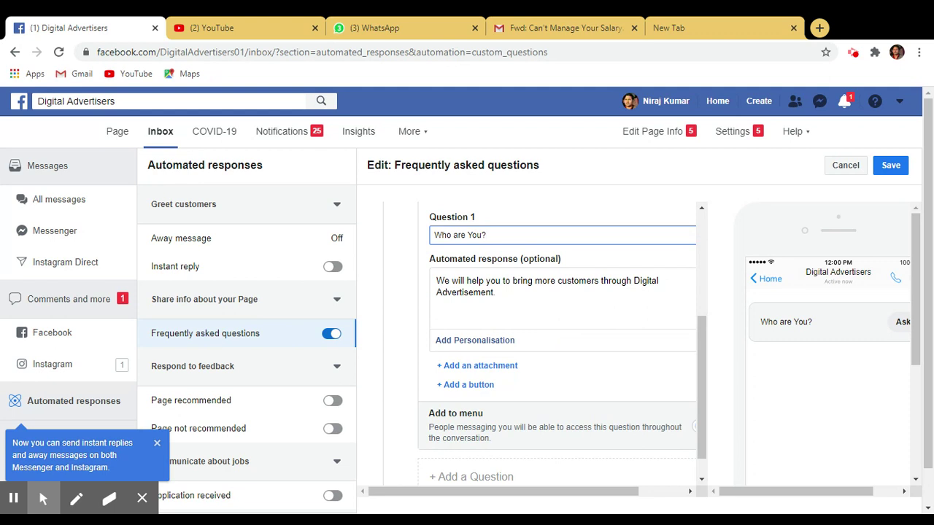
click(470, 343)
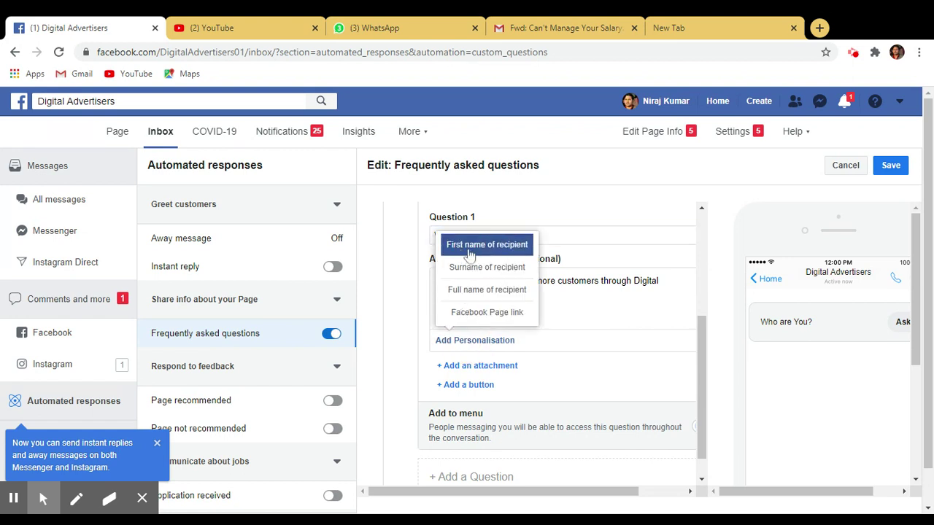
click(473, 248)
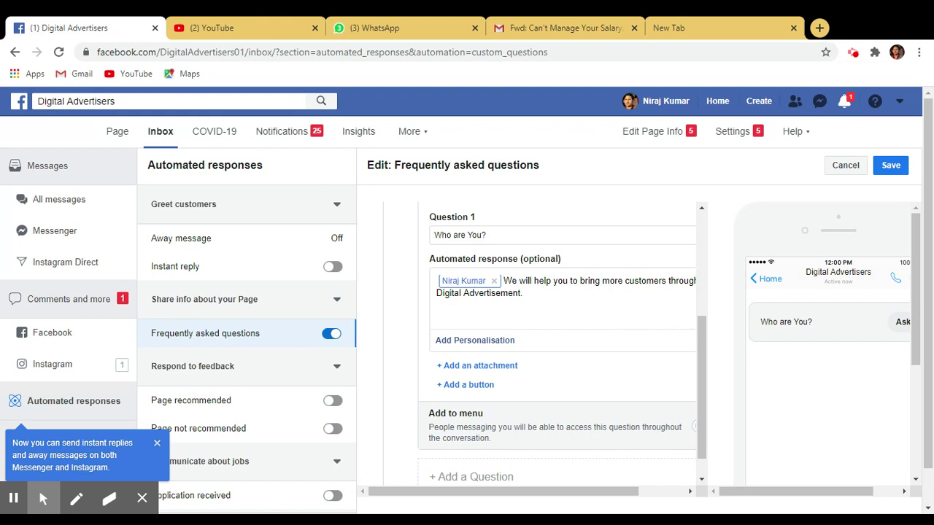
Add a blank second question below Question 1
scroll(563, 333, down, 1)
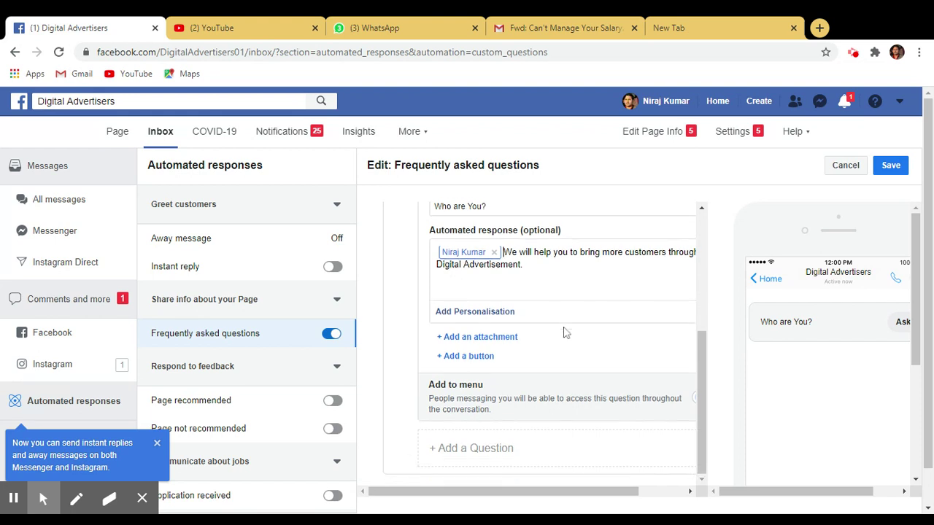
click(477, 451)
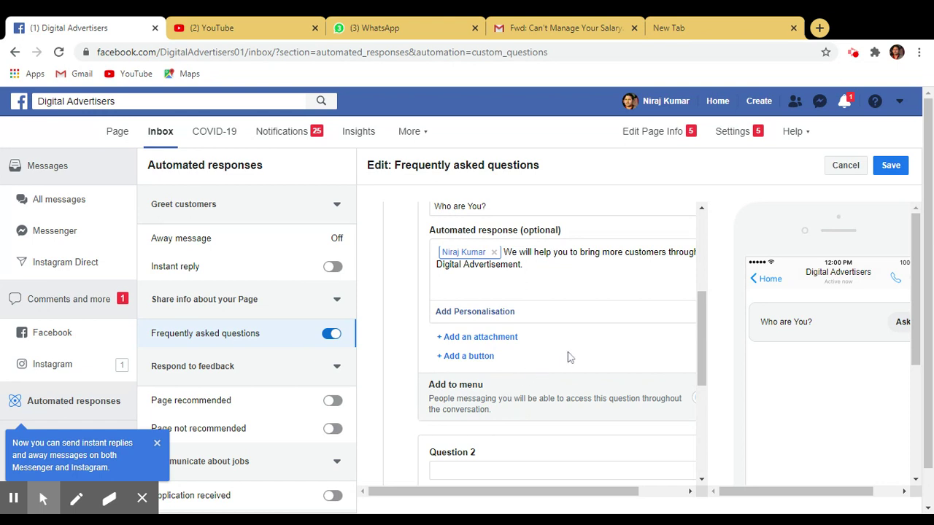
scroll(513, 442, down, 2)
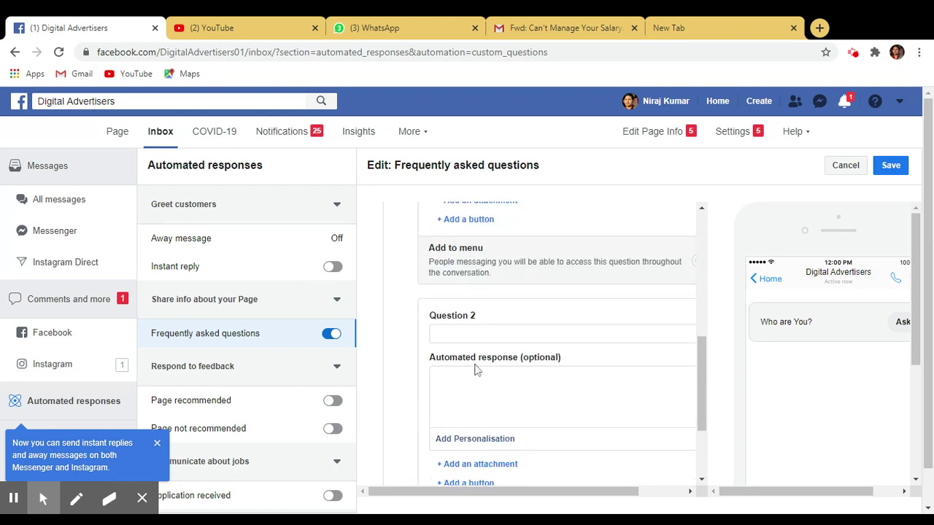
scroll(478, 372, down, 2)
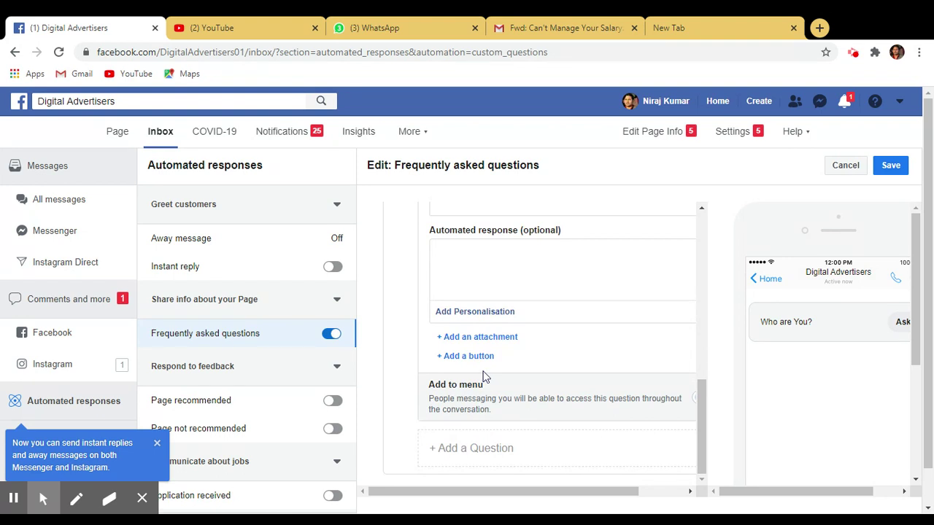
Add an image attachment section and an empty button to the automated response of Question 1
scroll(483, 376, up, 4)
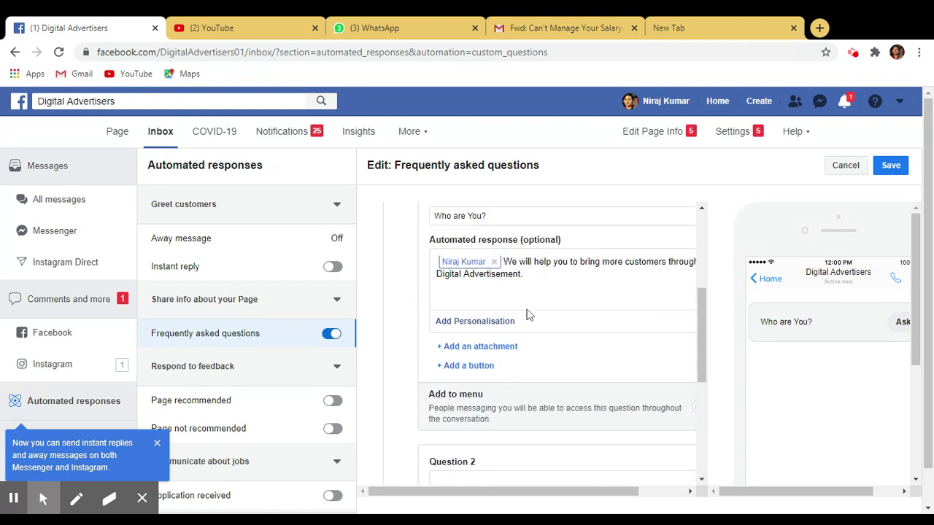
click(478, 349)
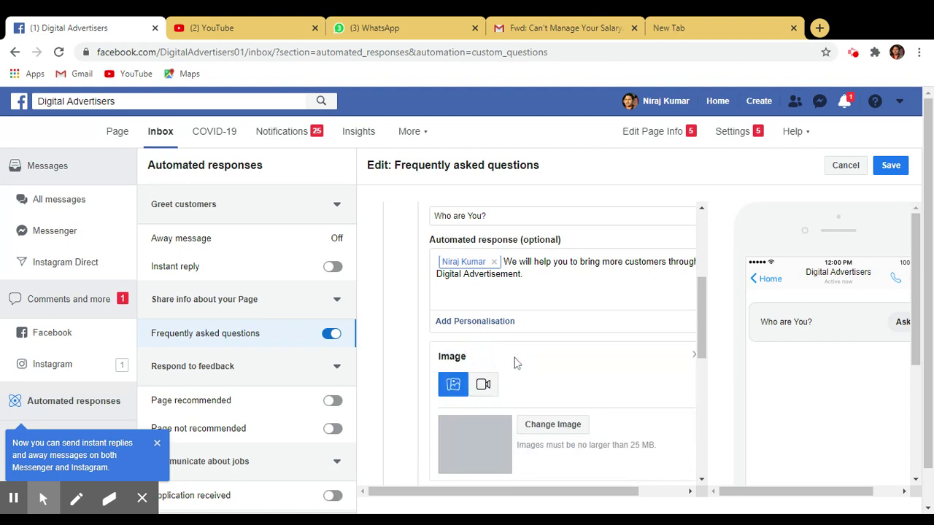
scroll(516, 361, down, 2)
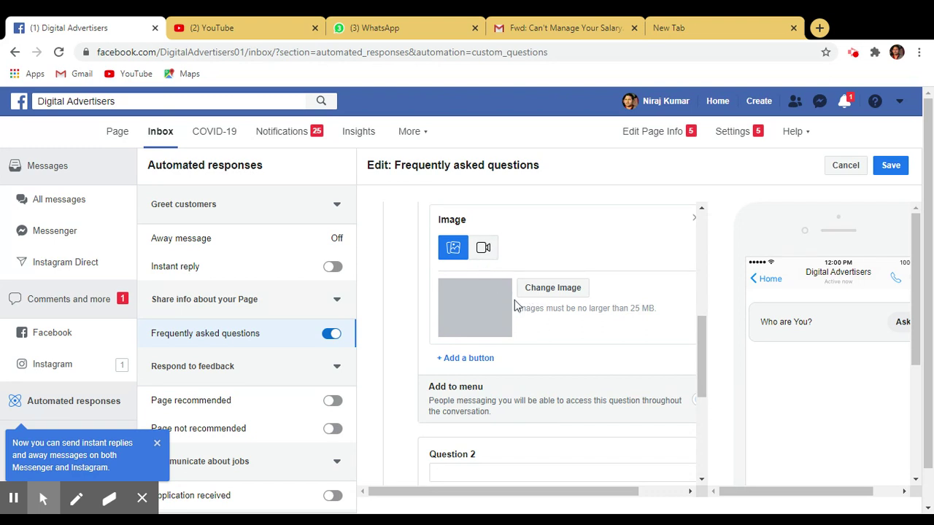
scroll(514, 305, down, 1)
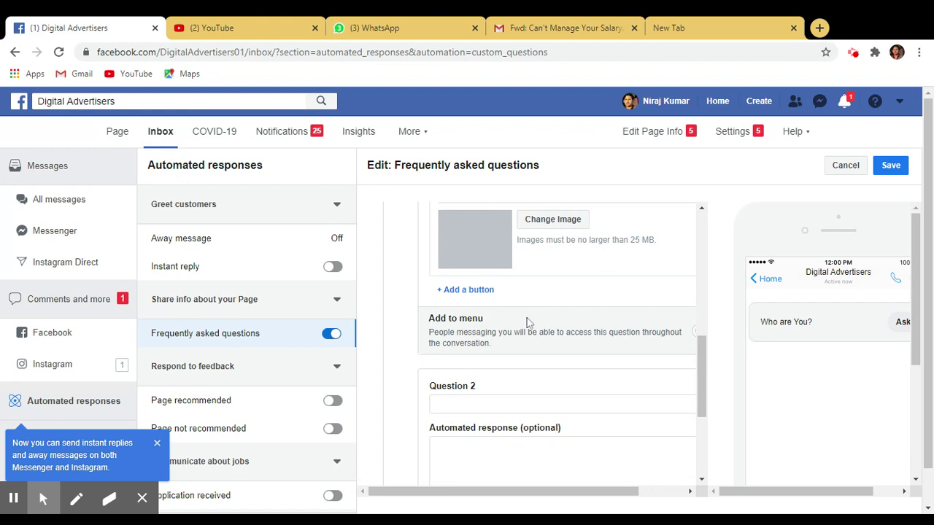
click(471, 289)
scroll(518, 294, down, 1)
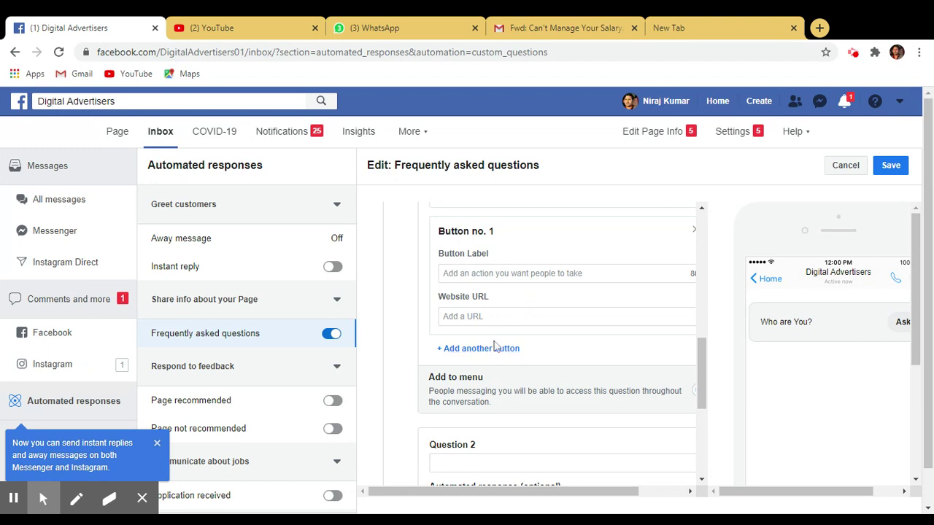
scroll(495, 348, down, 2)
scroll(495, 347, down, 2)
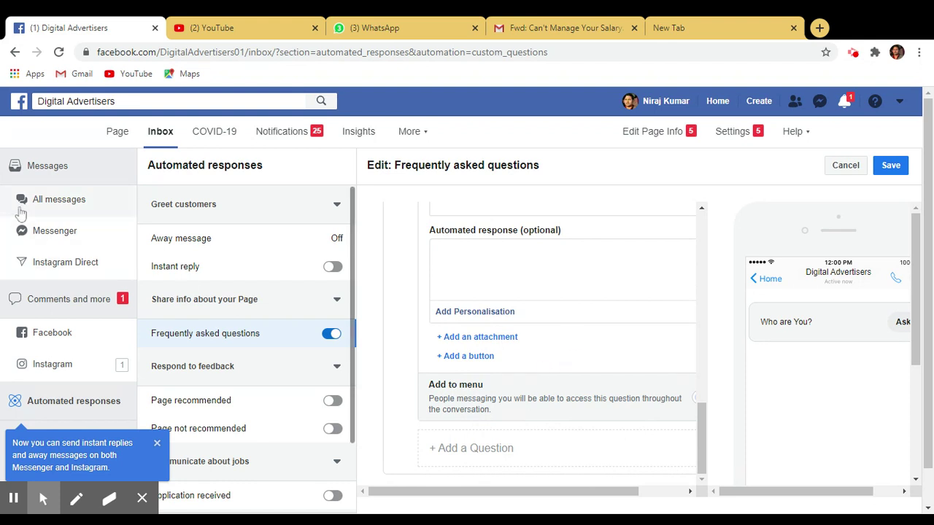
click(562, 346)
scroll(562, 346, up, 3)
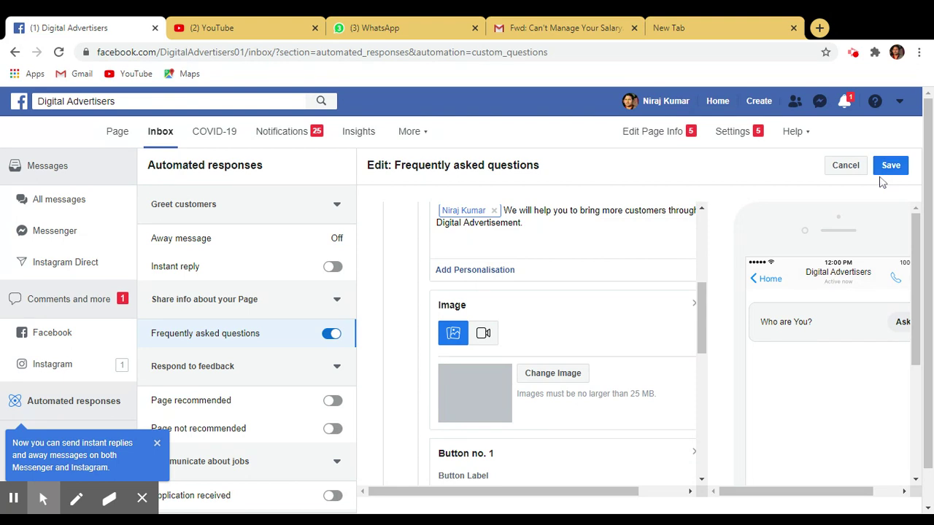
scroll(515, 340, up, 4)
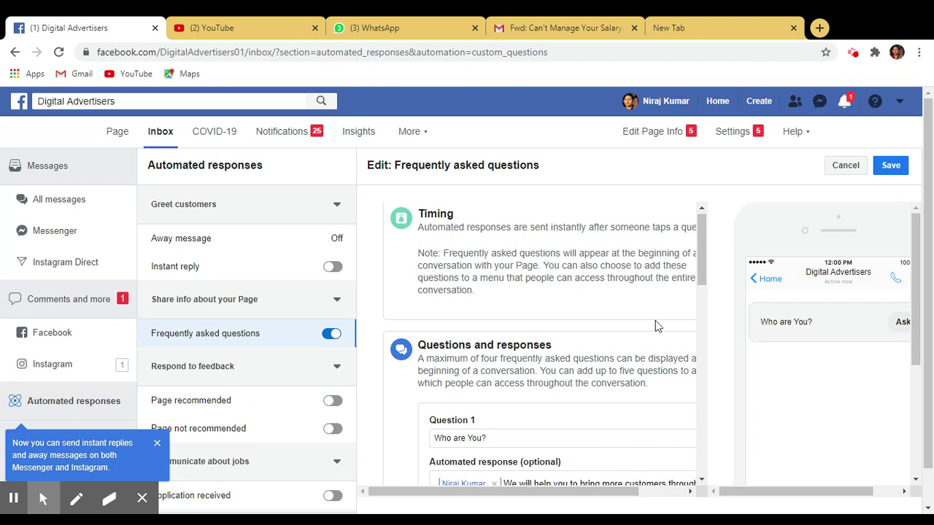
scroll(655, 324, down, 3)
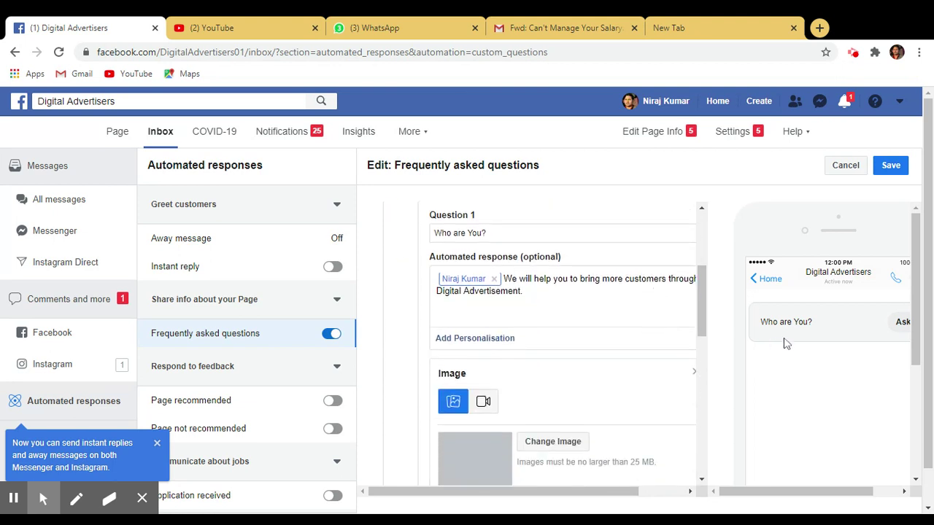